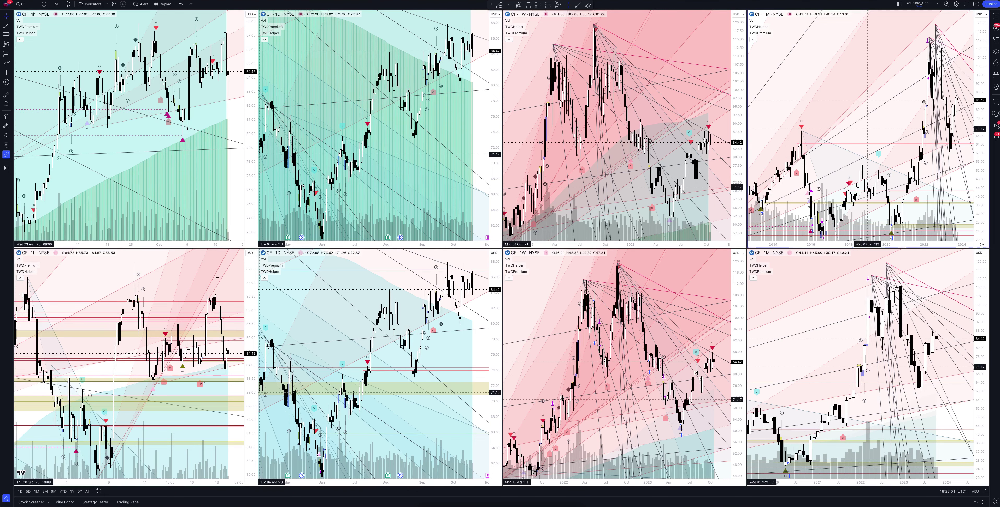
Step: Expand the top-right 1M CF chart to full size with Alt+Enter
{"action": "key", "text": "alt+Return"}
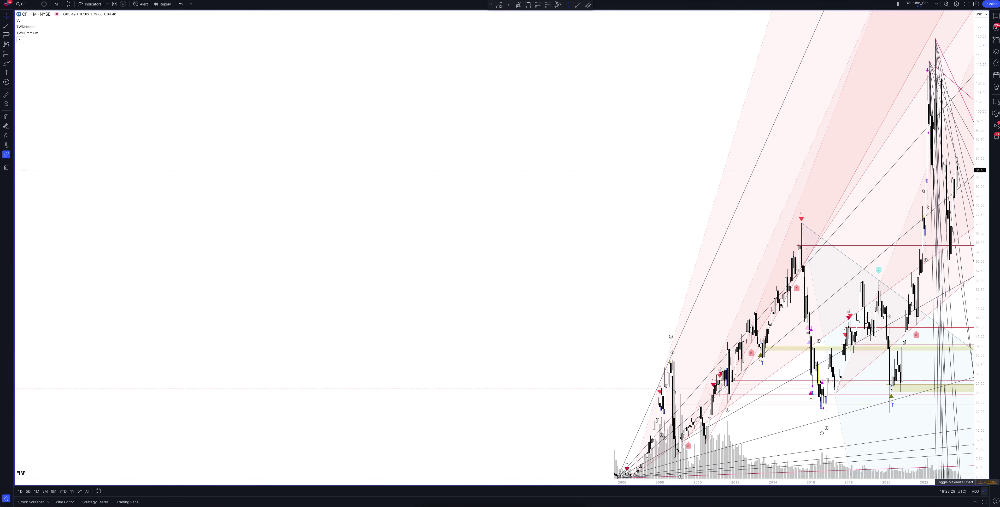
Step: Maximize the bottom-right 1M CF chart for review, then restore the eight-chart grid
{"action": "left_click", "coordinate": [984, 491]}
{"action": "left_click", "coordinate": [867, 367]}
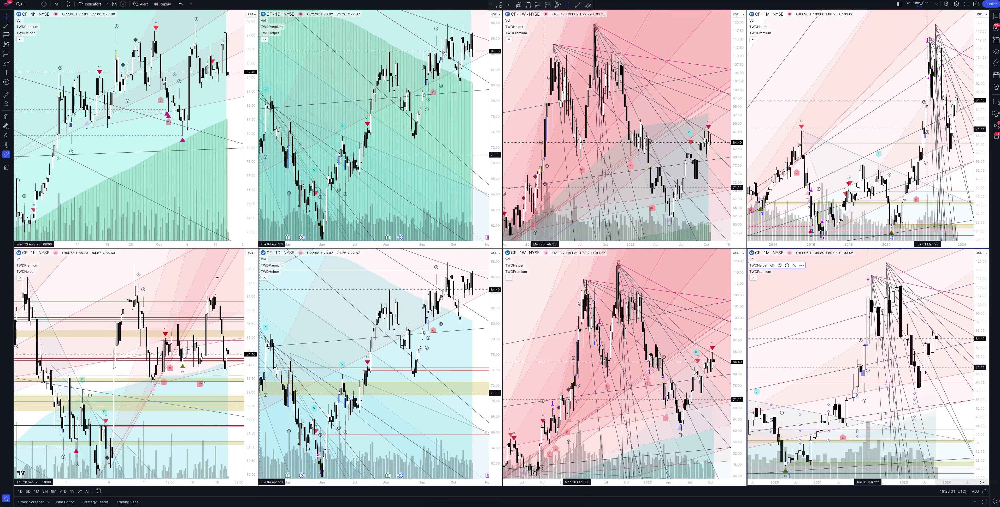
{"action": "left_click", "coordinate": [985, 491]}
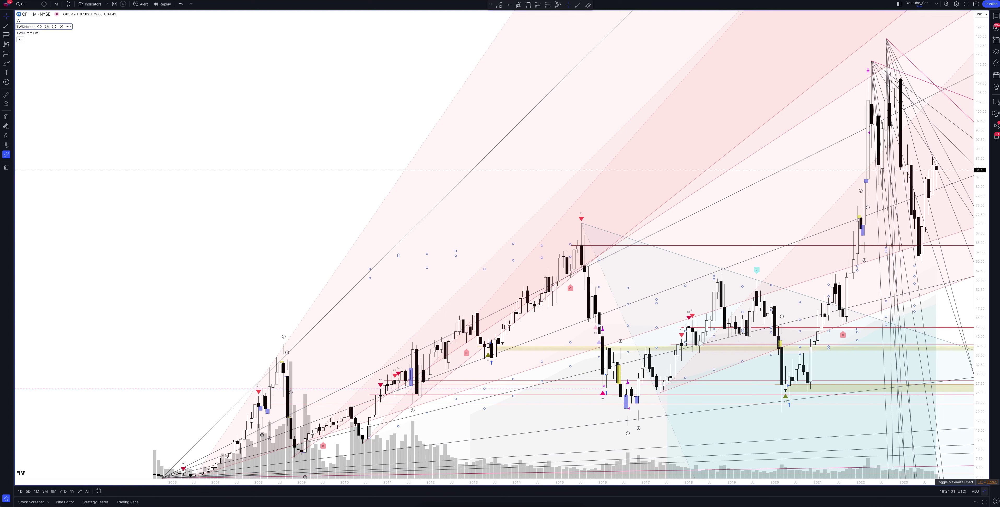
{"action": "left_click", "coordinate": [980, 482]}
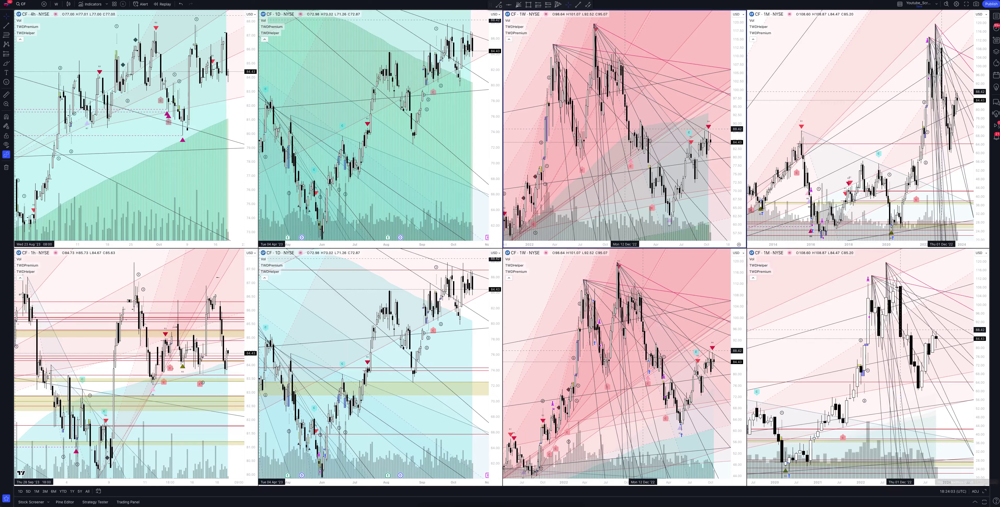
Step: Review one weekly chart full-size, then maximize the lower 1W CF chart instead
{"action": "left_click", "coordinate": [980, 482]}
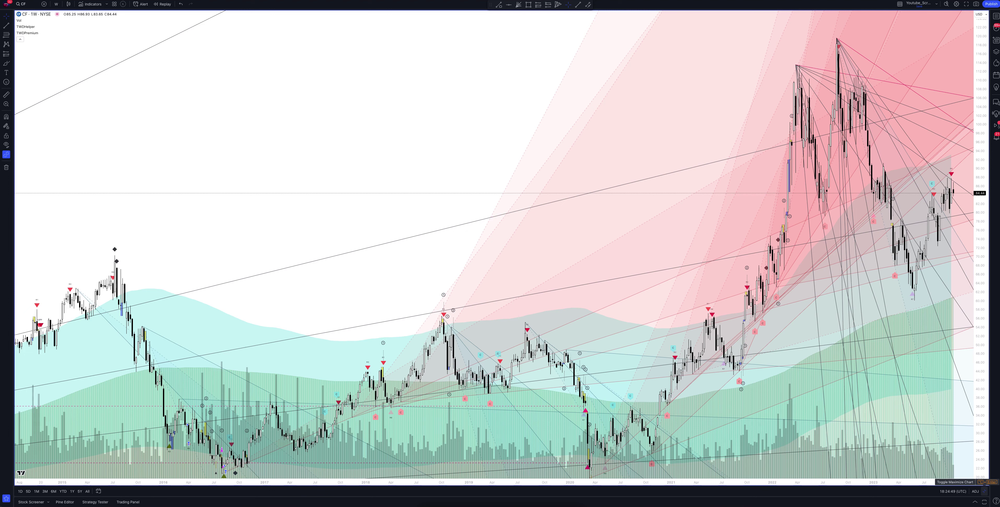
{"action": "key", "text": "alt+Return"}
{"action": "left_click", "coordinate": [624, 283]}
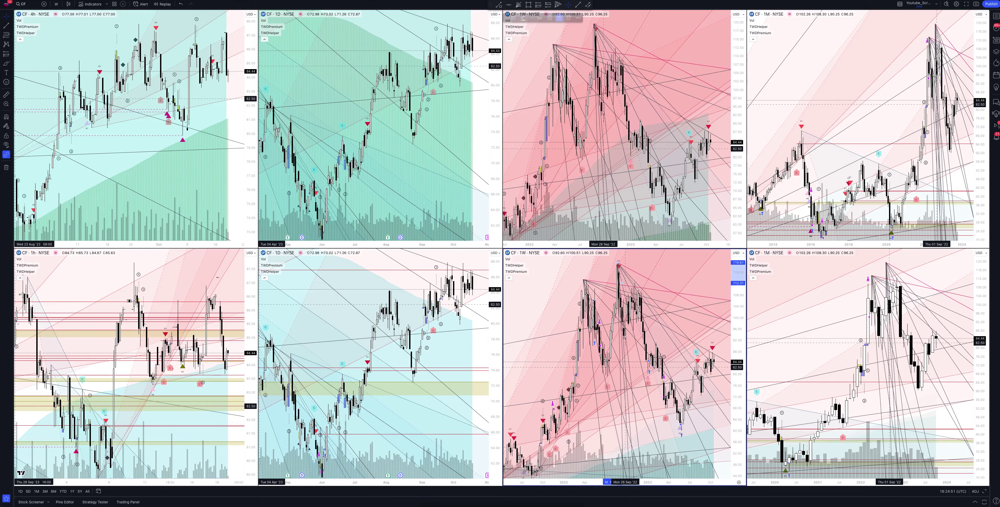
{"action": "key", "text": "alt+Return"}
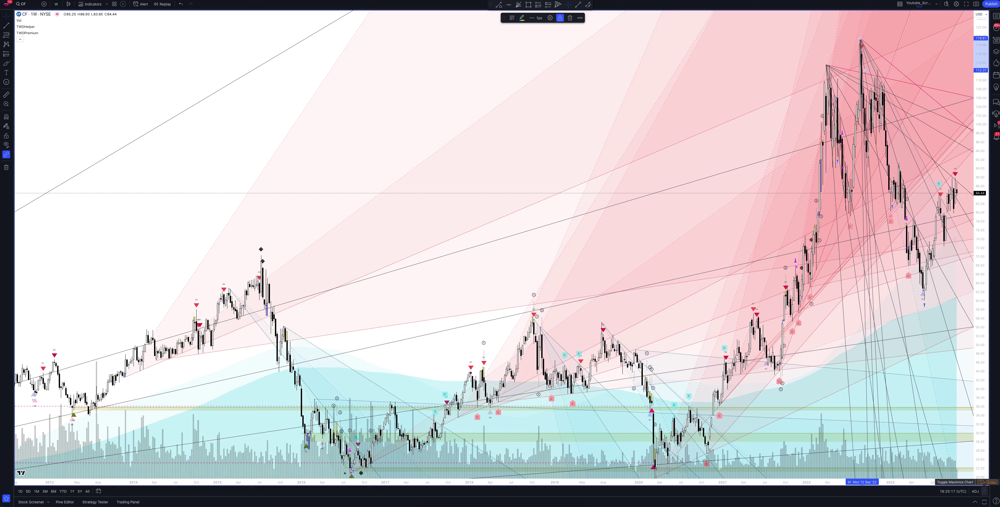
Step: Review the upper 1D chart full-size, then maximize the lower daily CF chart instead
{"action": "left_click", "coordinate": [984, 491]}
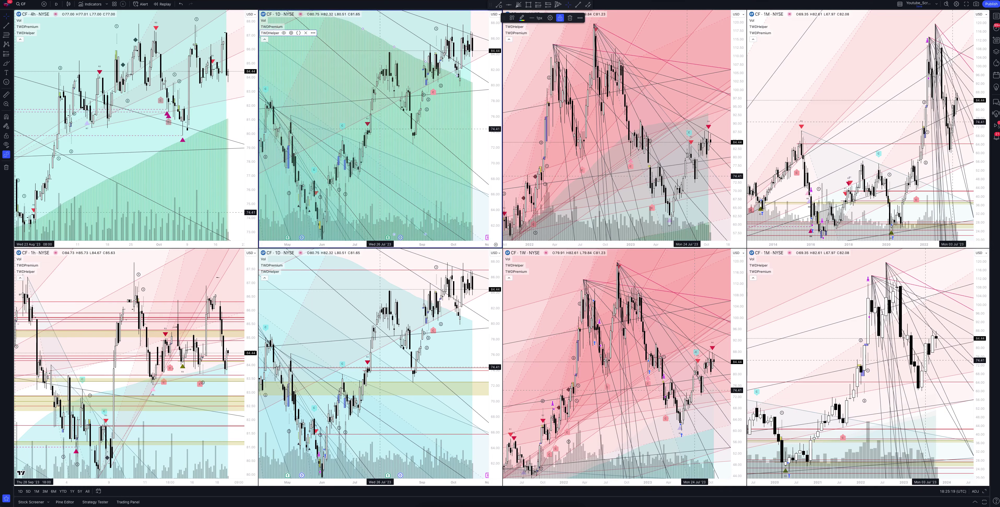
{"action": "left_click", "coordinate": [984, 491]}
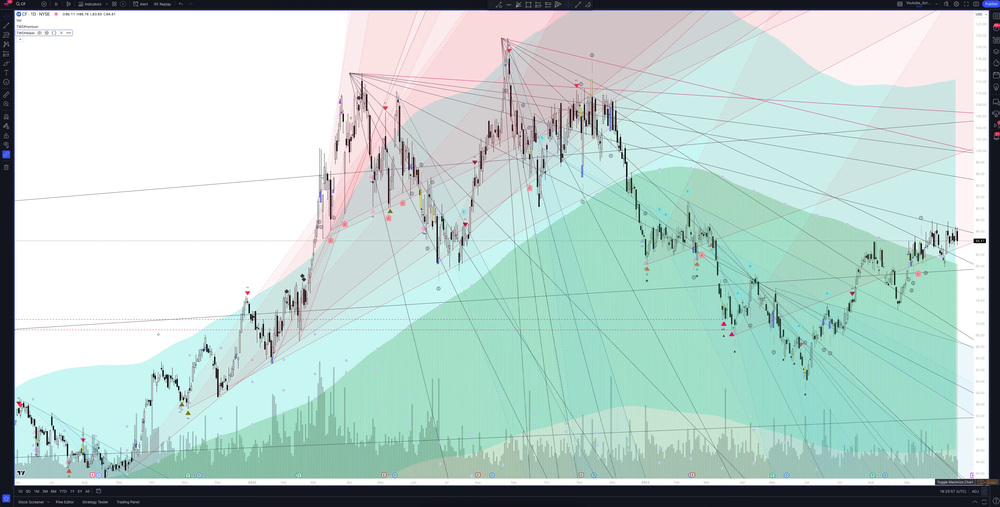
{"action": "left_click", "coordinate": [984, 491]}
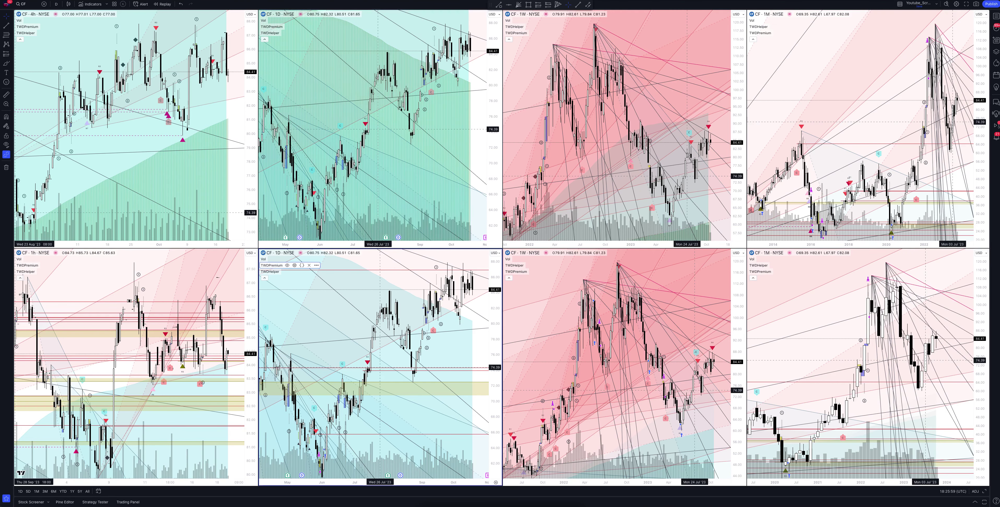
{"action": "left_click", "coordinate": [984, 491]}
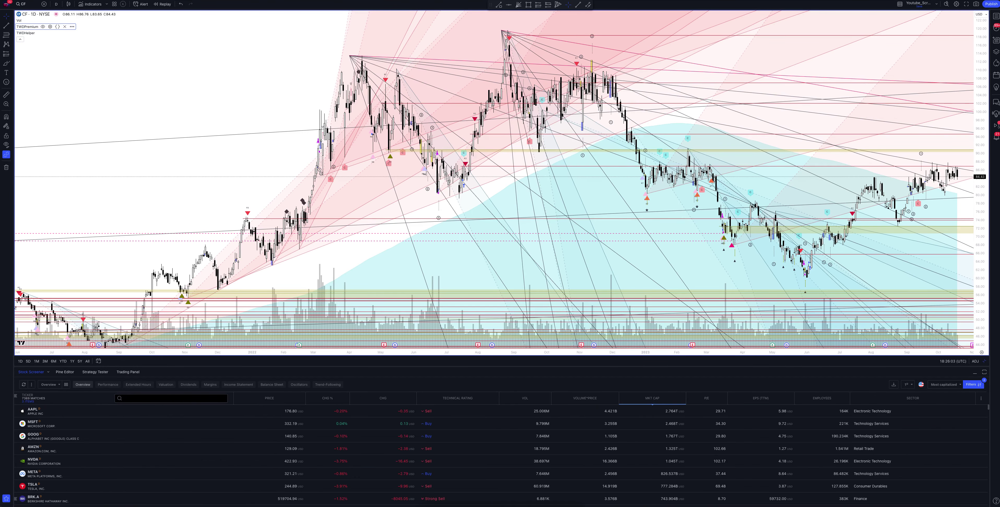
Step: Show the Strategy Tester overview for TWDPremium, with 29 closed trades and its equity curve
{"action": "left_click", "coordinate": [95, 372]}
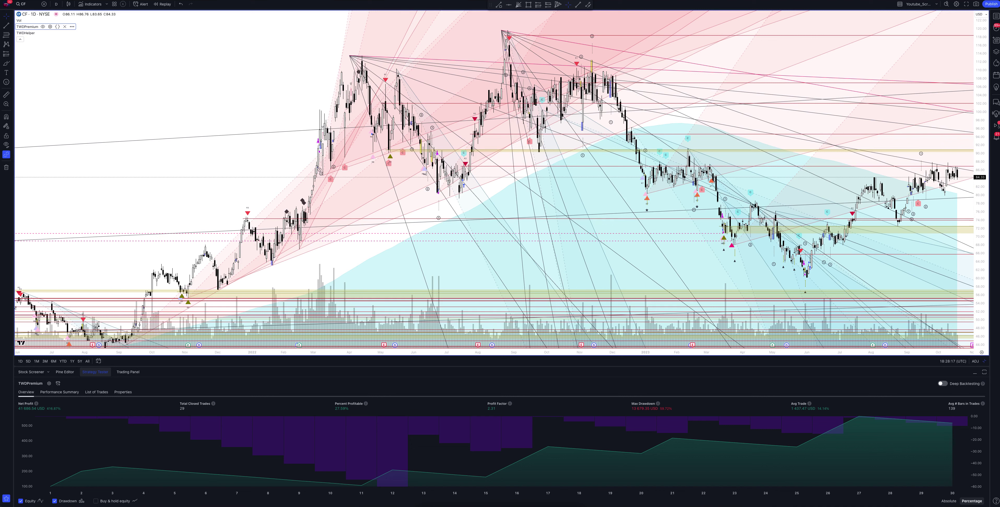
Step: Switch the full-size CF chart to the 4h interval by typing 4h
{"action": "type", "text": "4h"}
{"action": "key", "text": "Return"}
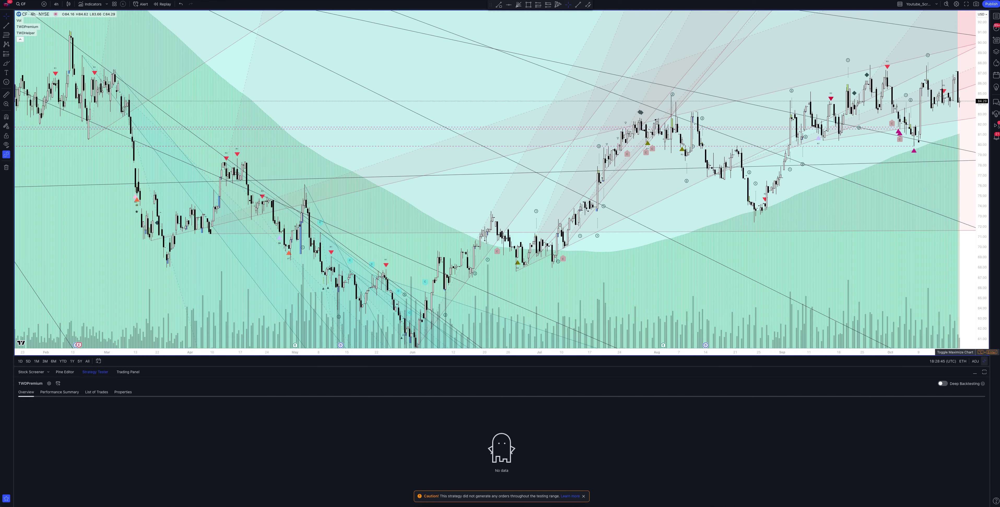
Step: Maximize the bottom-left hourly CF chart and change its interval from 1 hour to 2 hours
{"action": "left_click", "coordinate": [984, 361]}
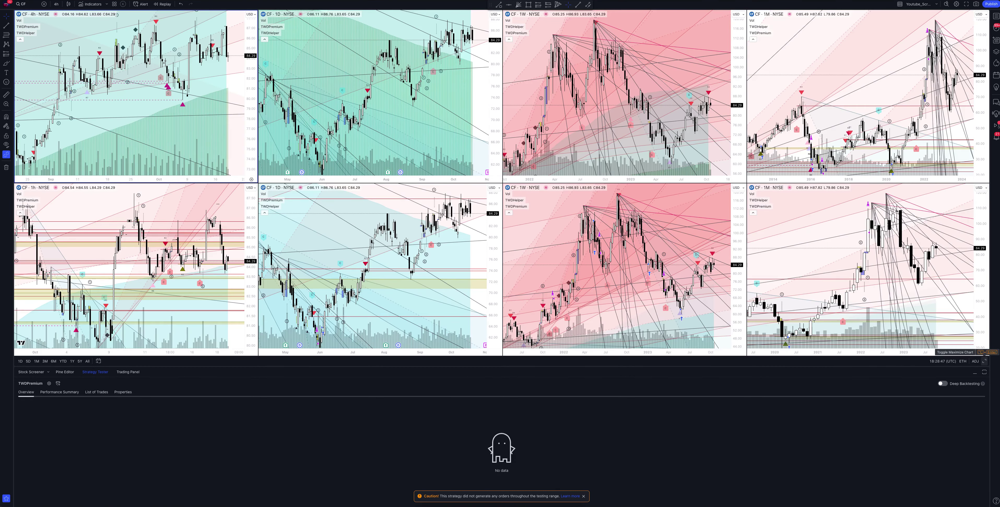
{"action": "left_click", "coordinate": [984, 362]}
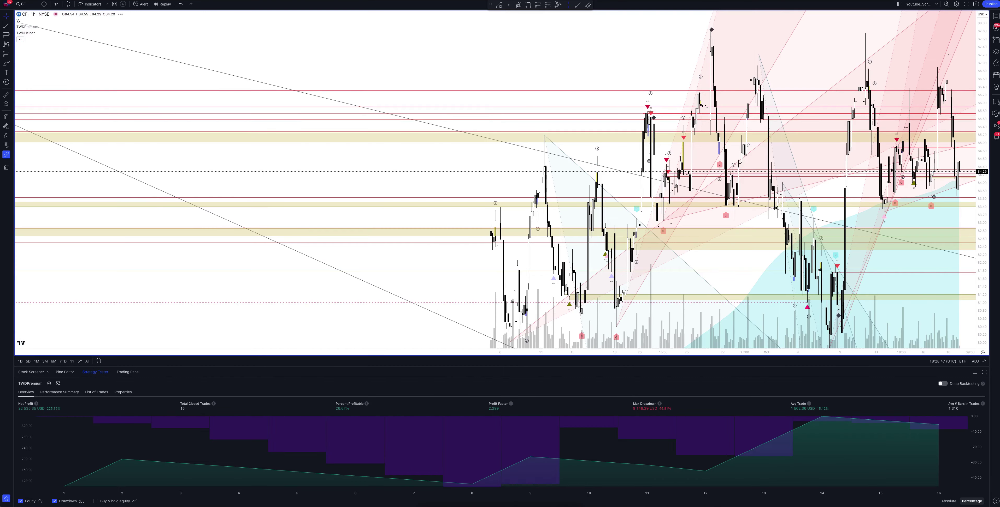
{"action": "left_click", "coordinate": [57, 4]}
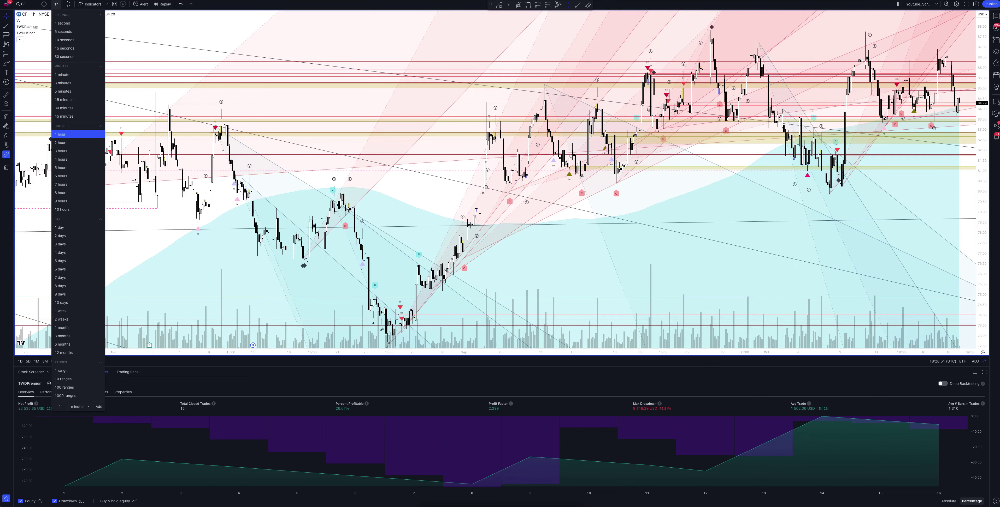
{"action": "left_click", "coordinate": [60, 134]}
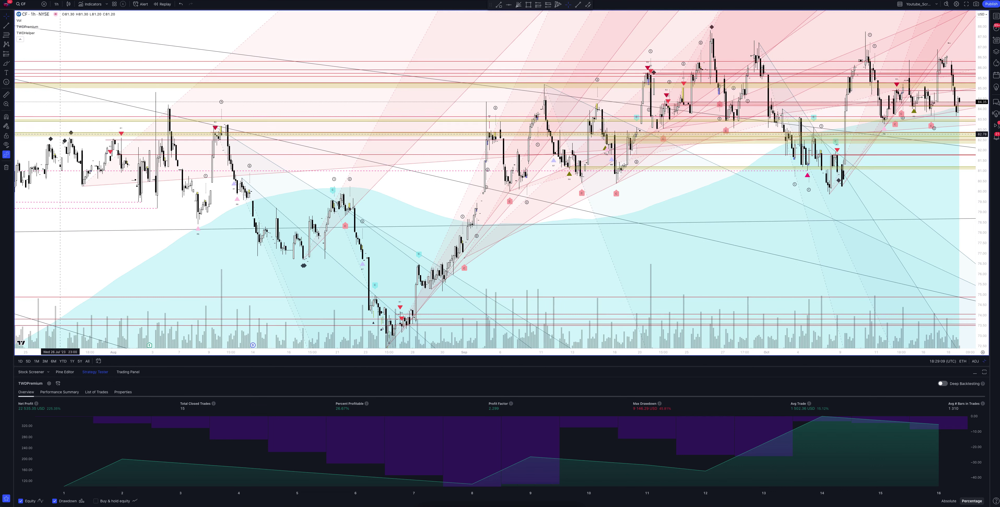
{"action": "left_click", "coordinate": [56, 4]}
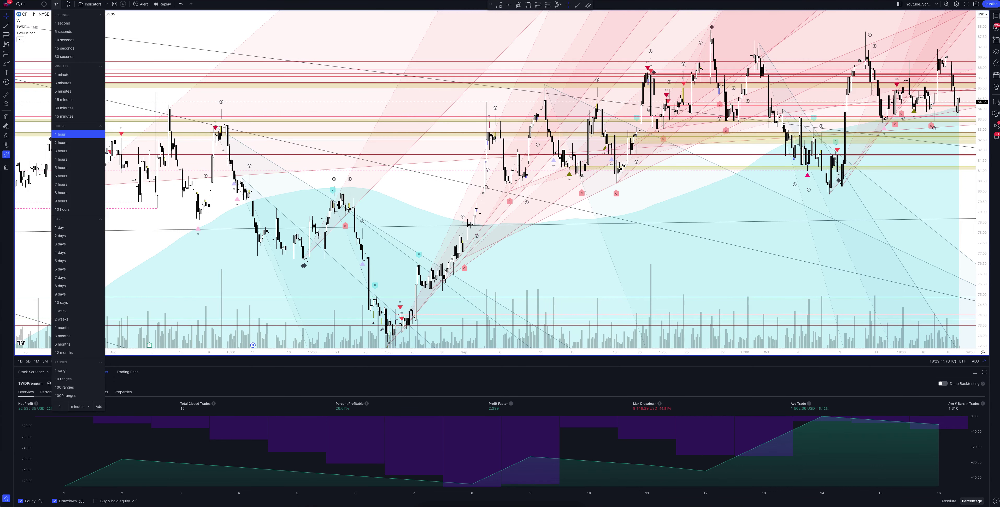
{"action": "left_click", "coordinate": [61, 143]}
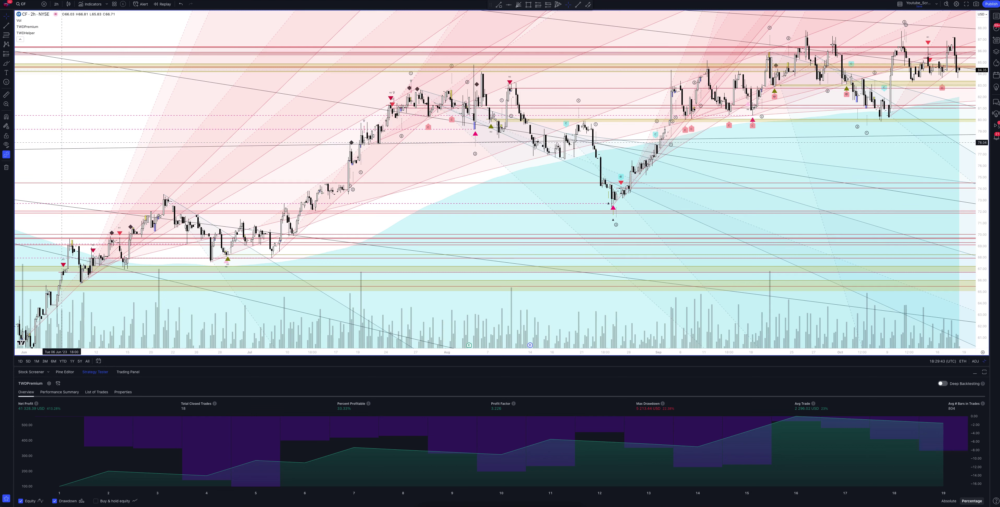
Step: Set the CF chart interval to 3 hours, then 4 hours, comparing the backtest results
{"action": "left_click", "coordinate": [56, 4]}
{"action": "left_click", "coordinate": [60, 151]}
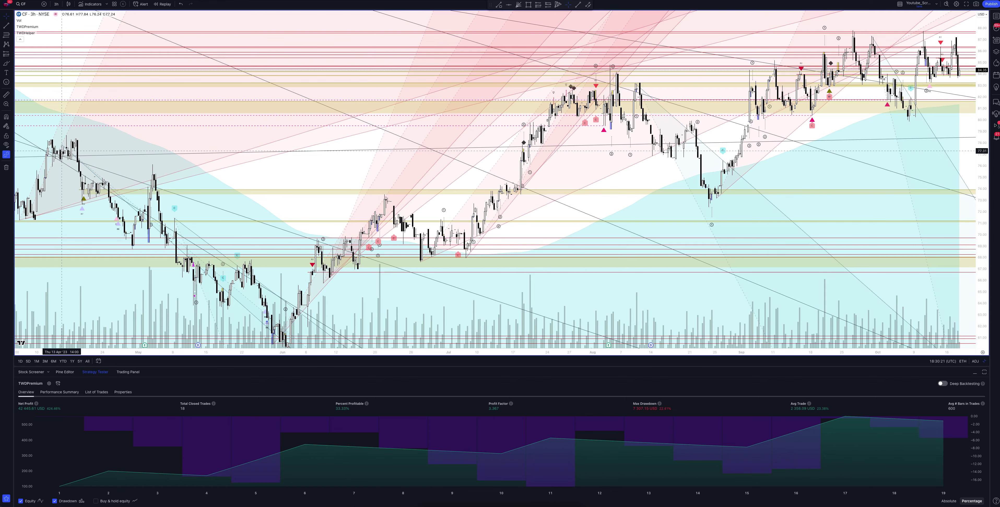
{"action": "left_click", "coordinate": [56, 3]}
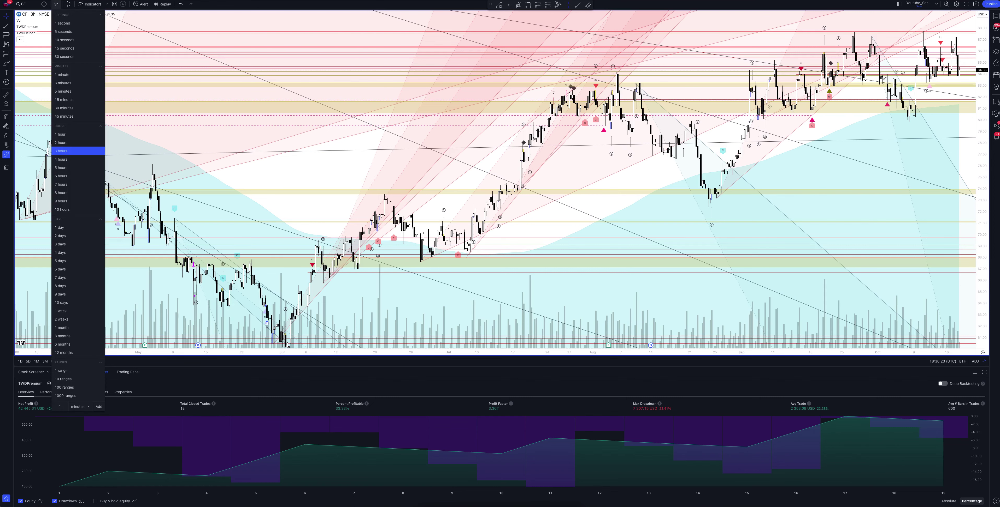
{"action": "left_click", "coordinate": [61, 159]}
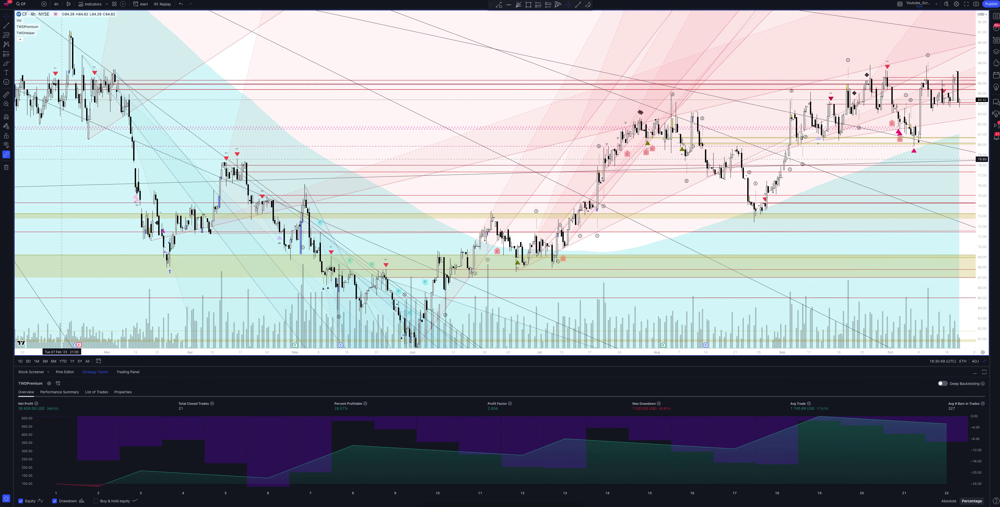
{"action": "left_click", "coordinate": [56, 4]}
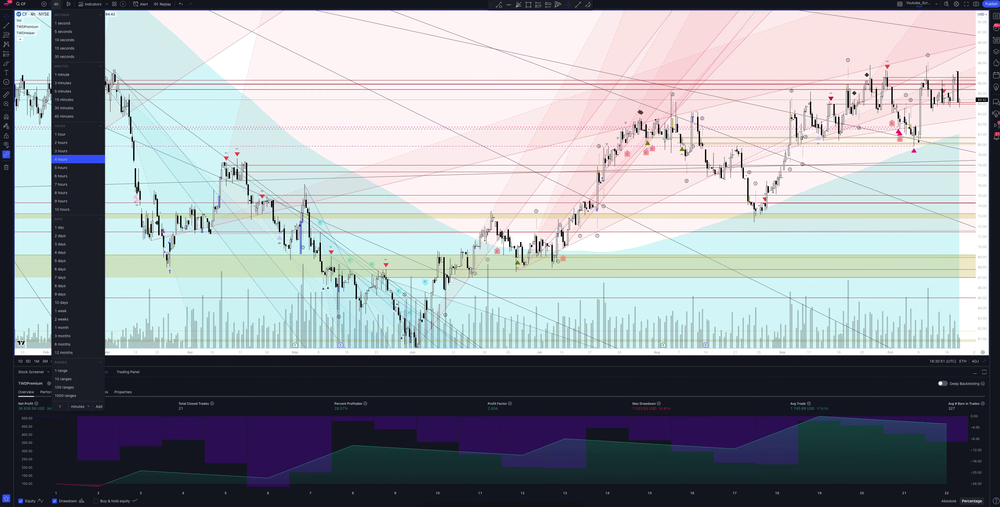
Step: Step the CF chart through the 5-hour, 6-hour and 7-hour intervals
{"action": "left_click", "coordinate": [61, 168]}
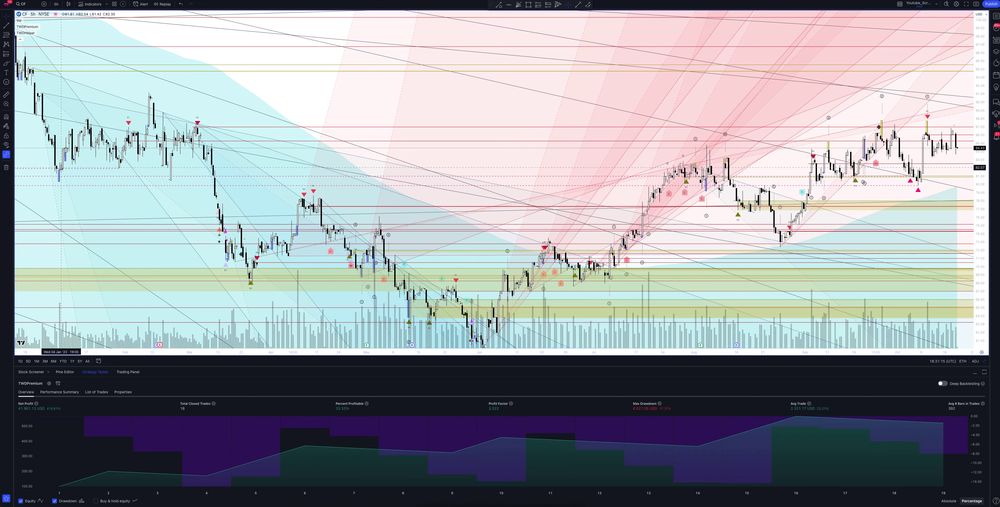
{"action": "left_click", "coordinate": [57, 4]}
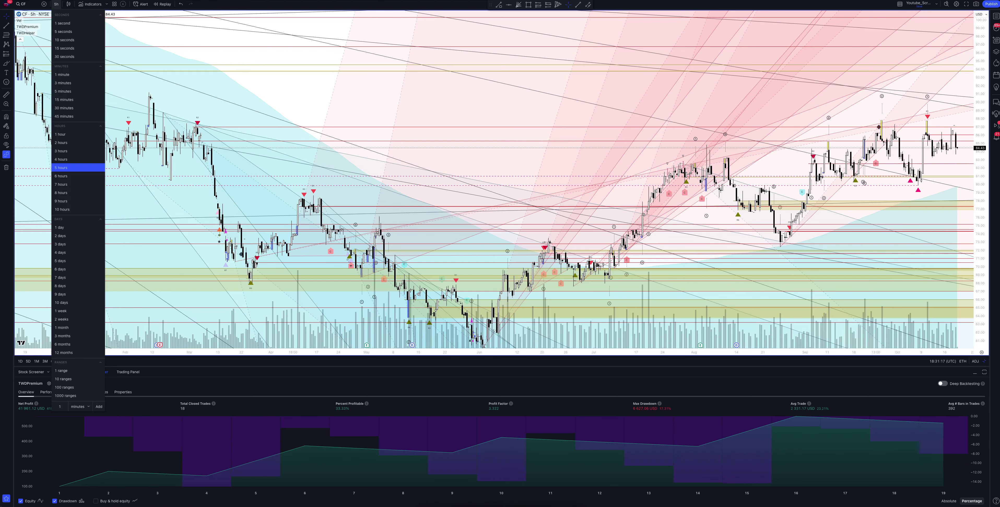
{"action": "left_click", "coordinate": [61, 177]}
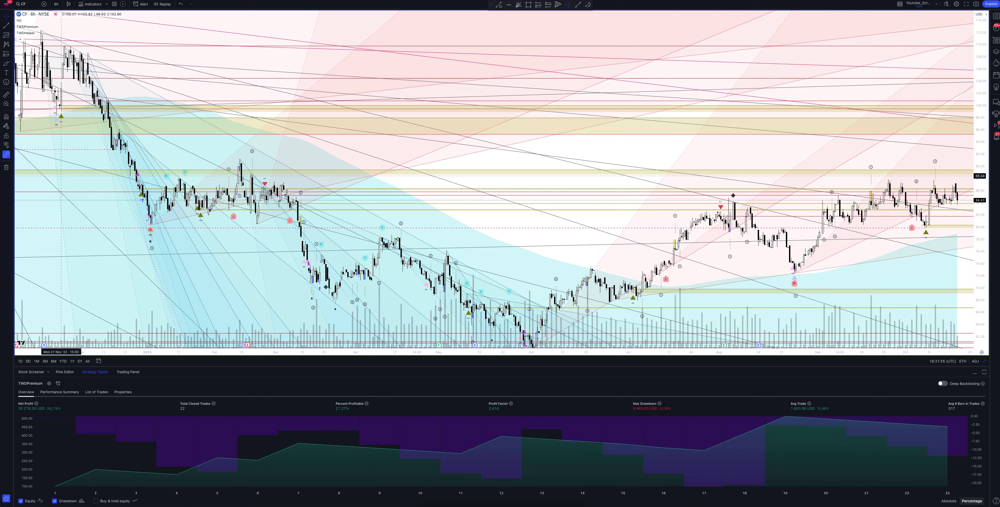
{"action": "left_click", "coordinate": [56, 4]}
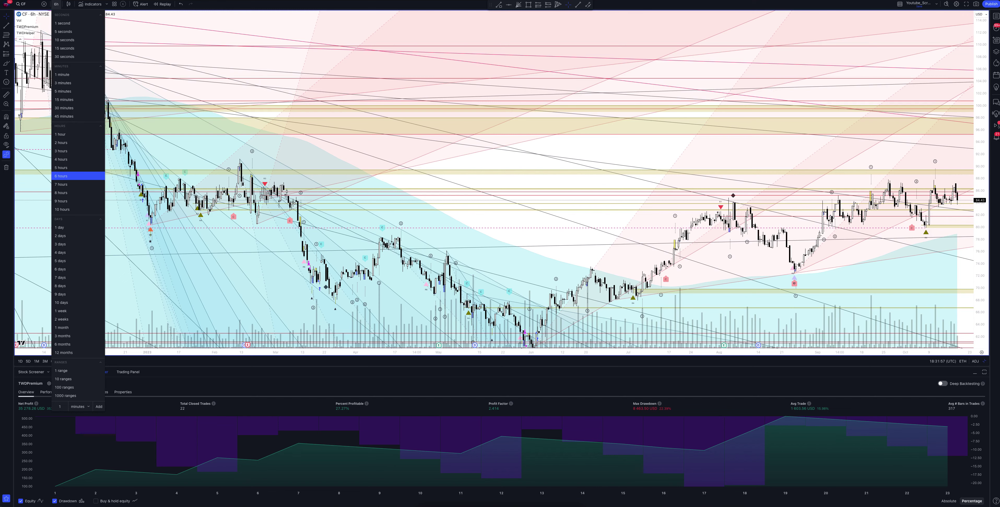
{"action": "left_click", "coordinate": [60, 185]}
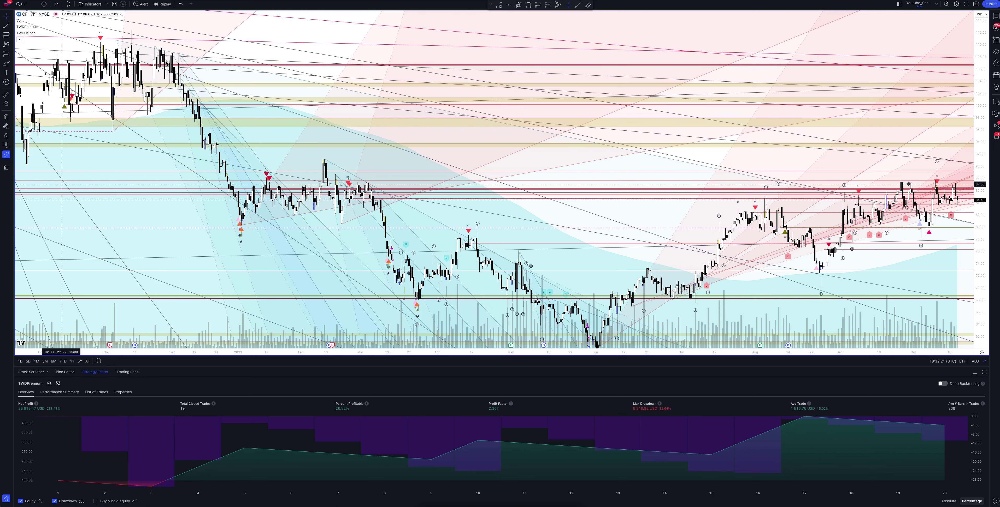
Step: Set the CF chart to 8 hours, then back to 1 hour, and restore the eight-chart grid
{"action": "left_click", "coordinate": [55, 4]}
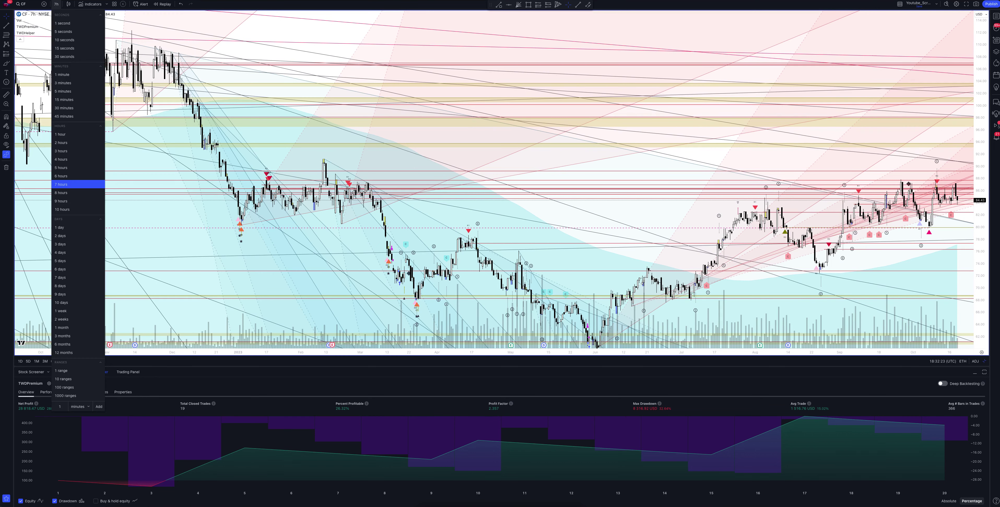
{"action": "left_click", "coordinate": [61, 193]}
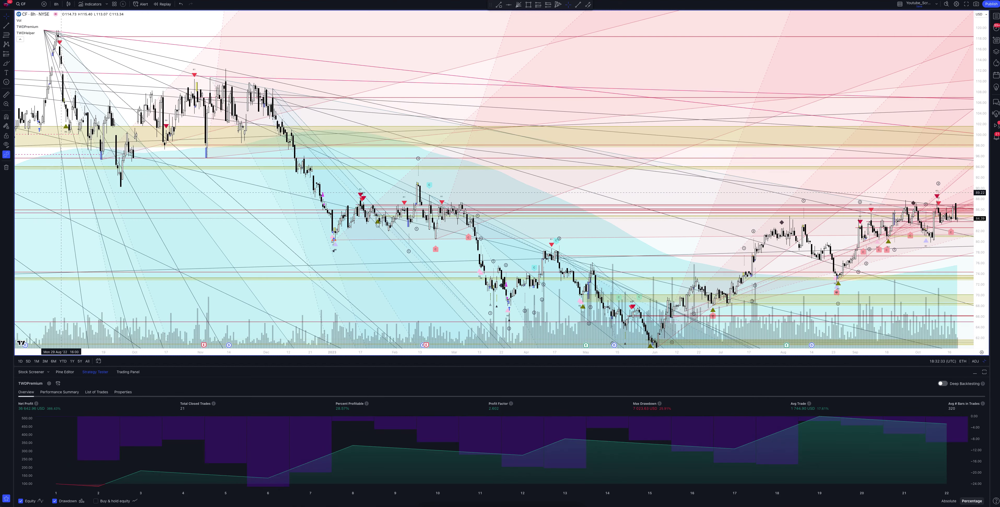
{"action": "left_click", "coordinate": [56, 4]}
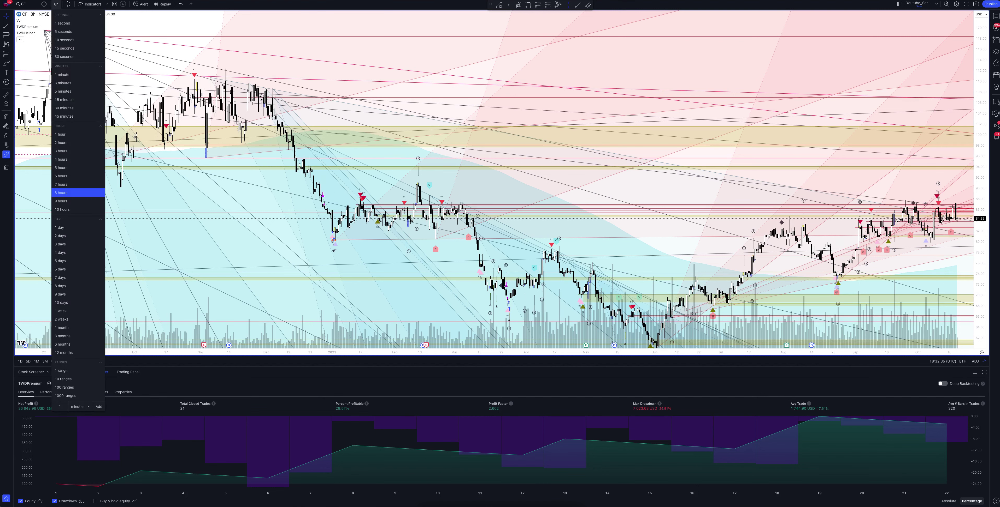
{"action": "left_click", "coordinate": [60, 134]}
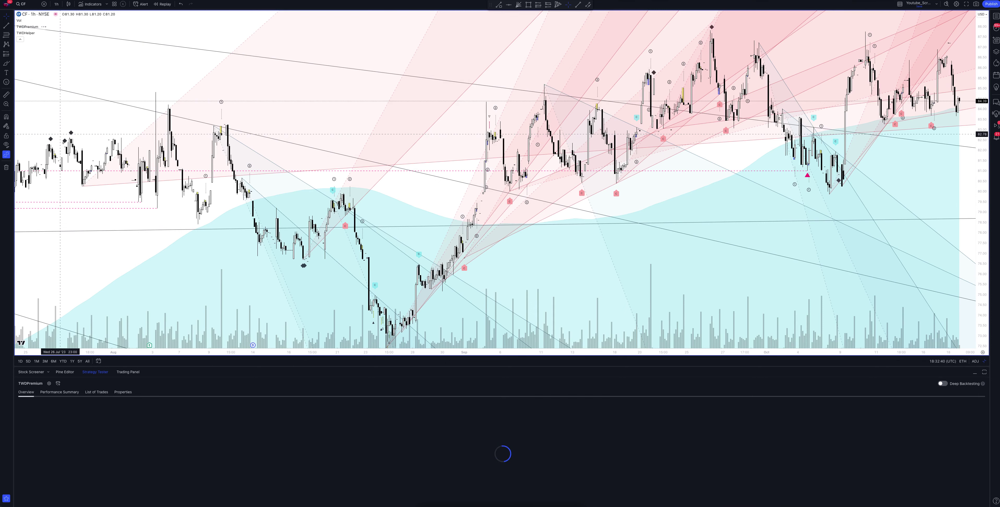
{"action": "key", "text": "alt+Return"}
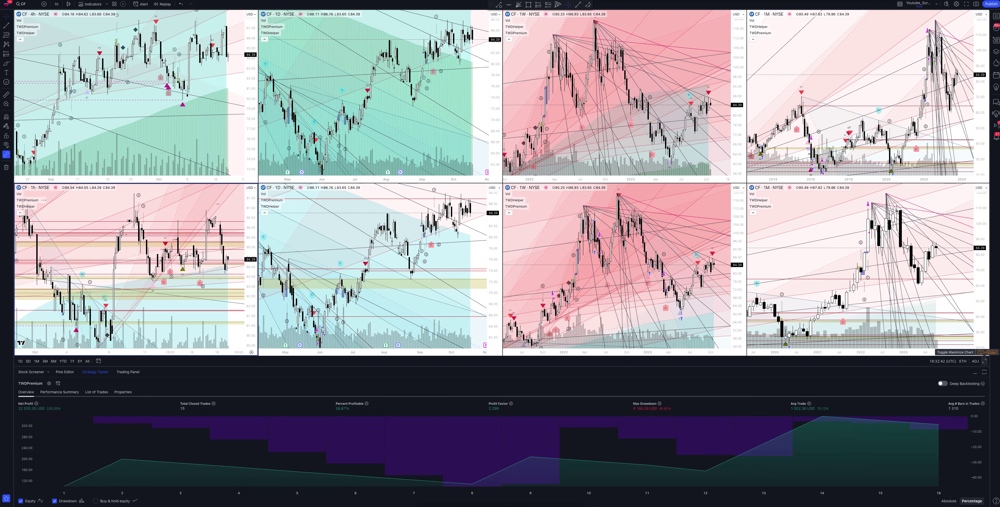